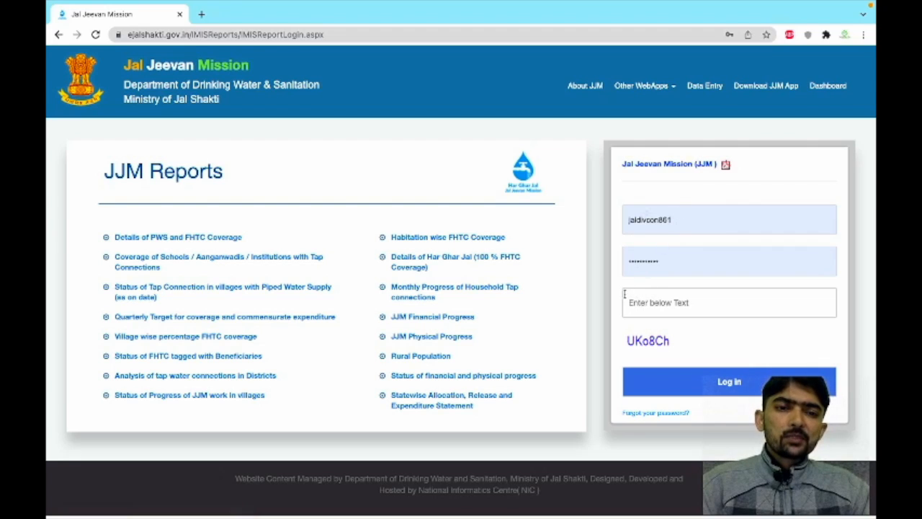
Step: Enter the displayed captcha text into the verification box on the login form
click(651, 308)
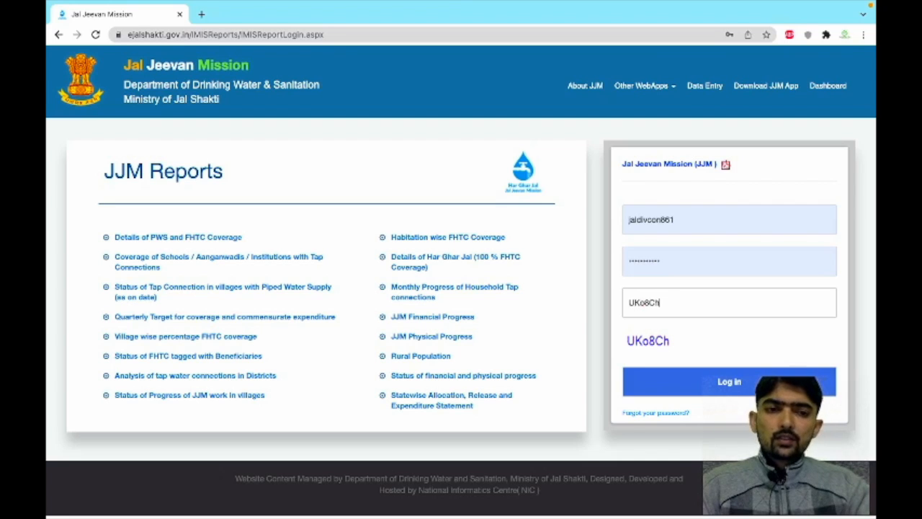
Step: Sign in and open the Data Entry > Regular > Water Quality > Sanitary Survey form
click(746, 388)
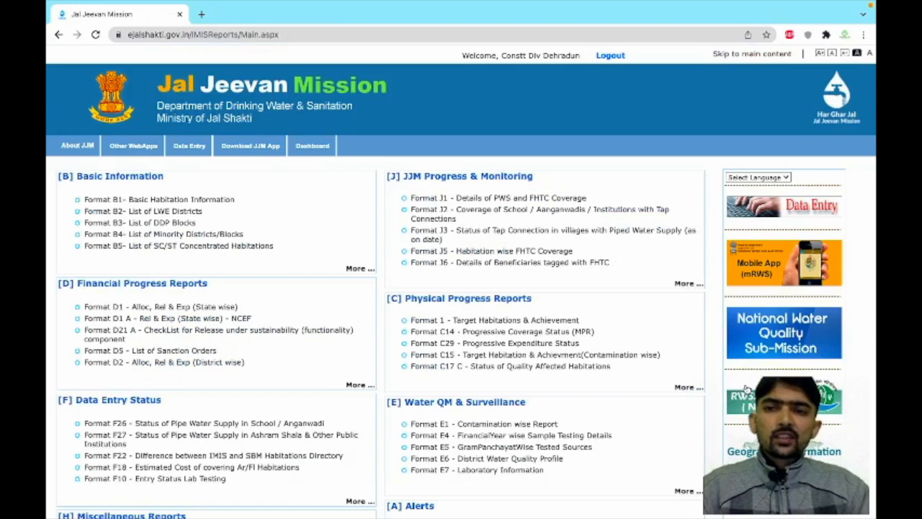
click(190, 146)
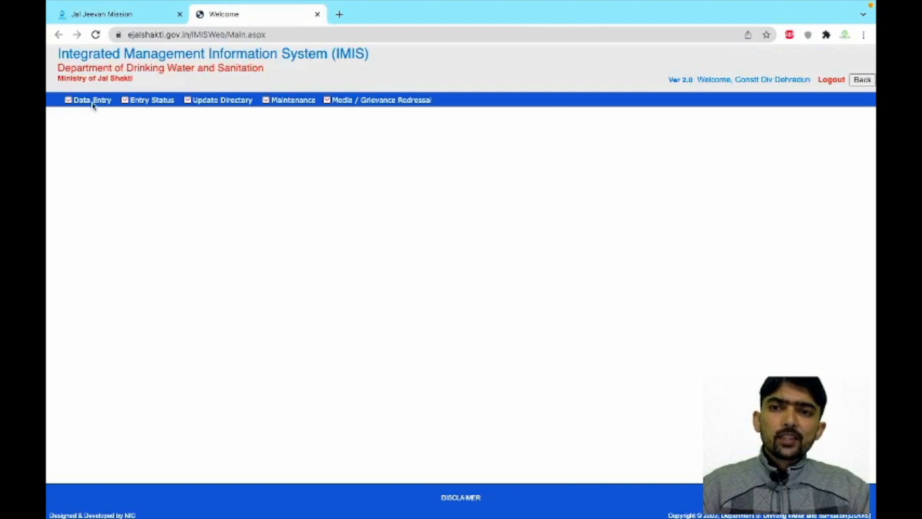
click(92, 102)
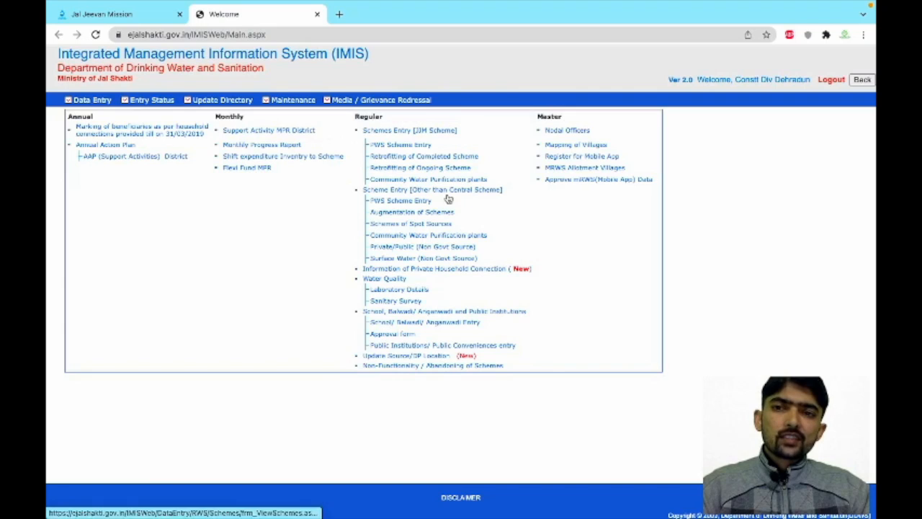
mouse_move(381, 101)
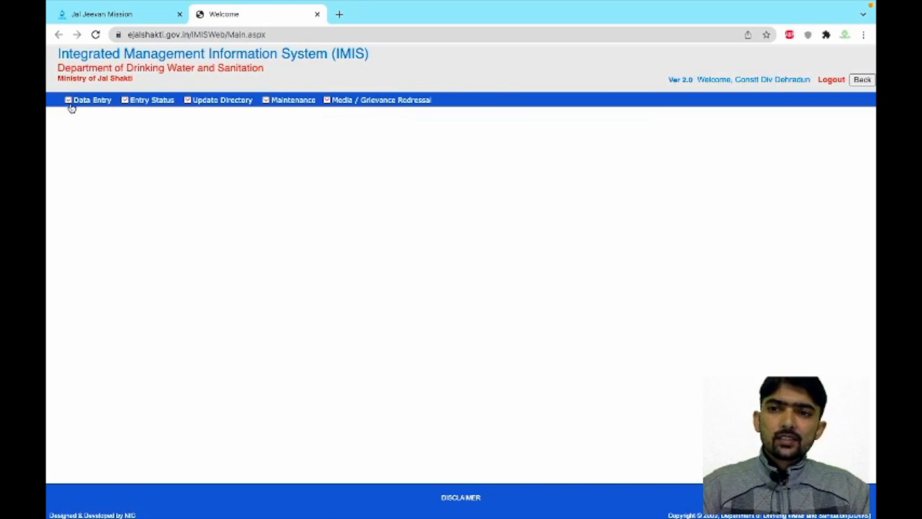
mouse_move(70, 103)
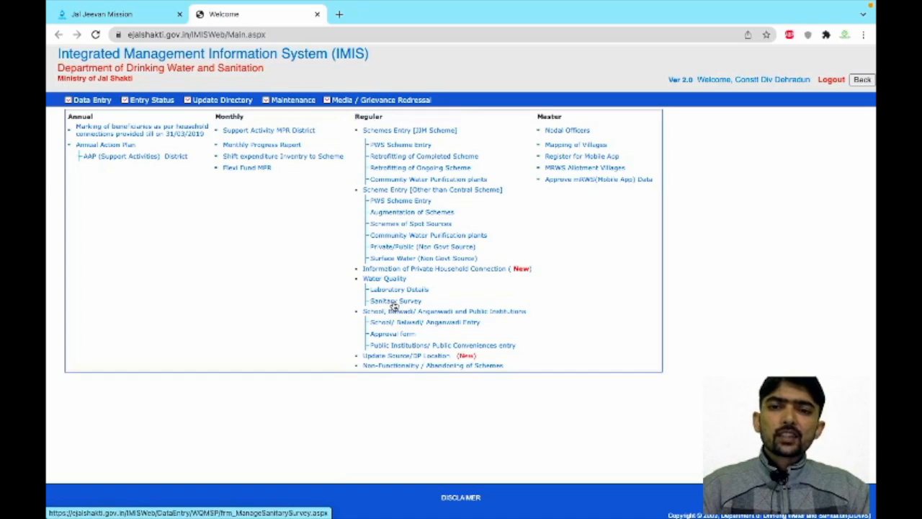
click(393, 305)
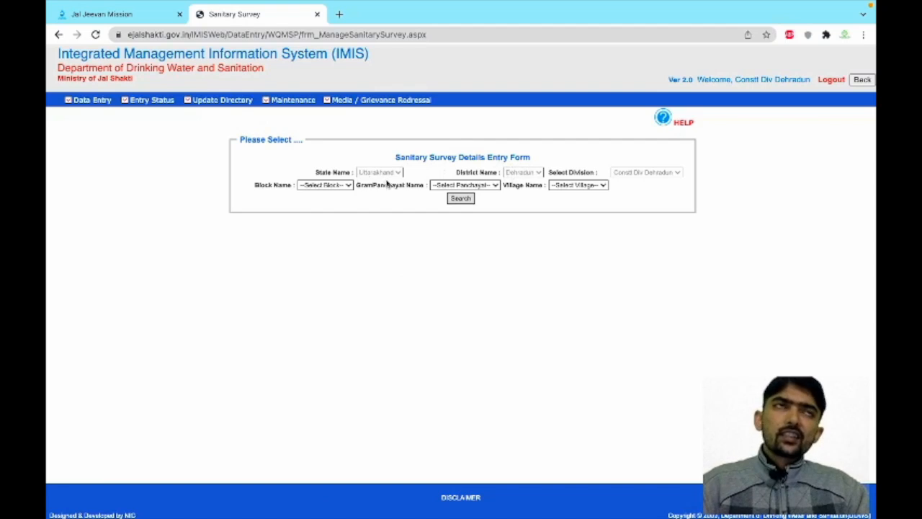
Step: Select block SAHASPUR, then gram panchayat and village KYAR KULI BHATTA, and search
click(347, 185)
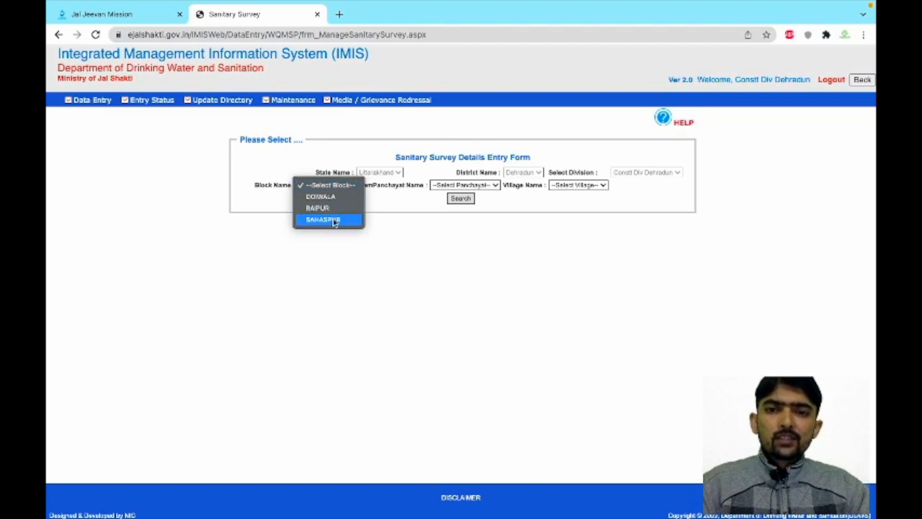
click(333, 218)
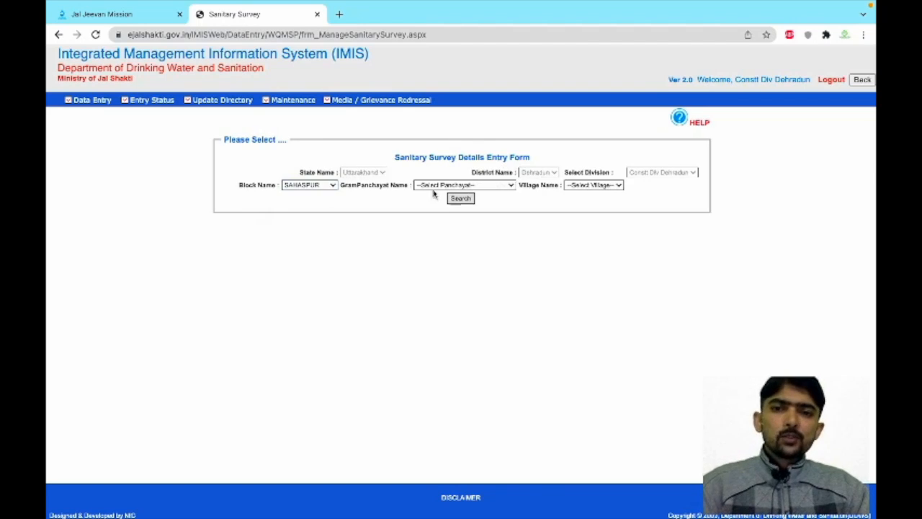
click(512, 188)
scroll(454, 418, down, 10)
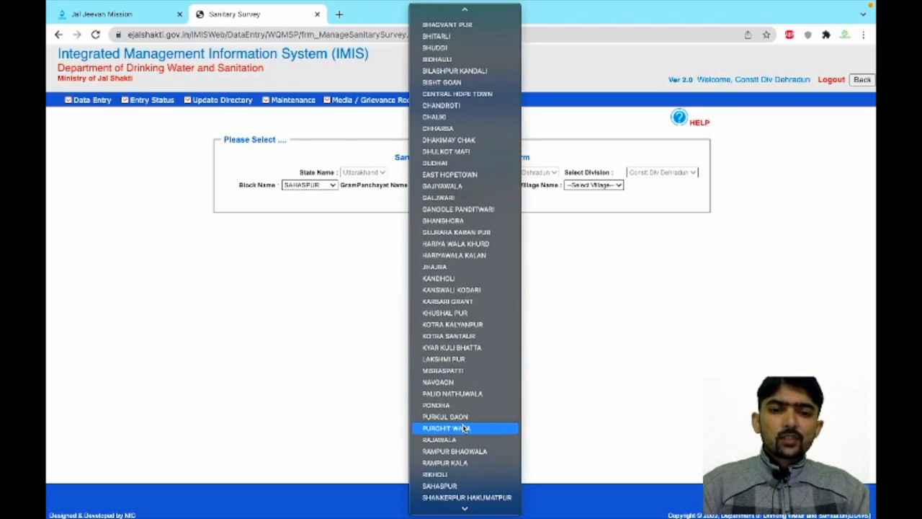
click(465, 350)
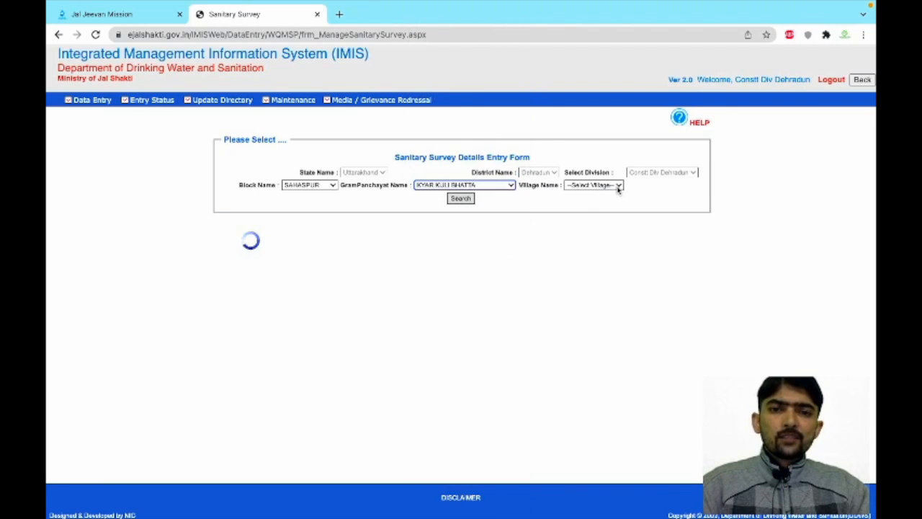
click(621, 186)
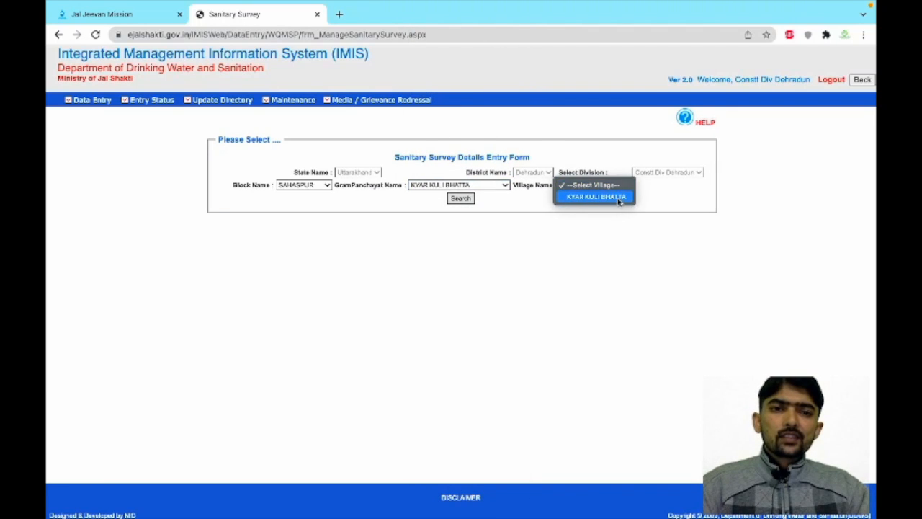
click(617, 200)
click(462, 199)
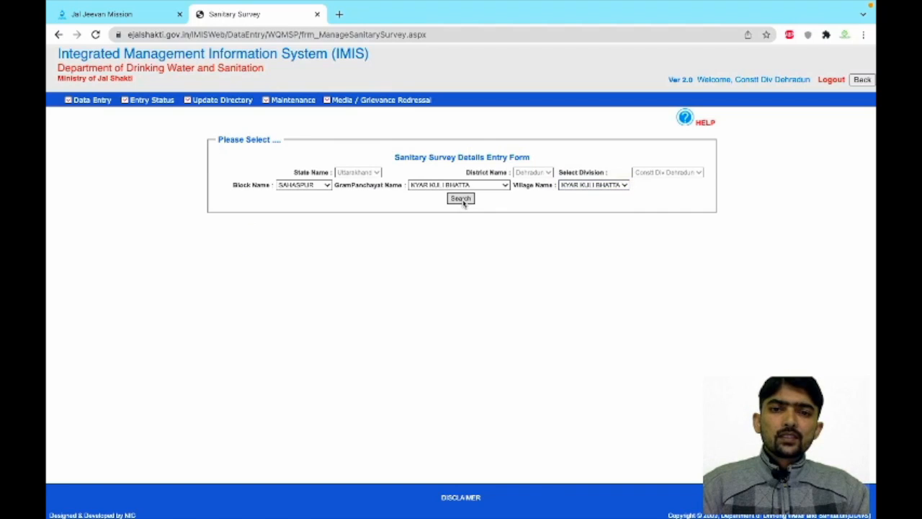
click(461, 199)
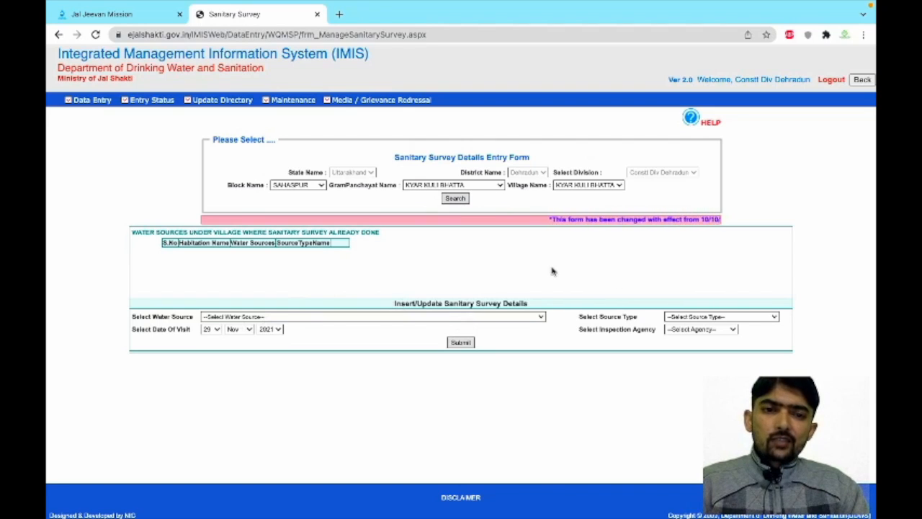
Step: Choose Kyar Kuli Bhatta Stream (450002155) as the survey's water source
click(543, 318)
scroll(531, 448, down, 5)
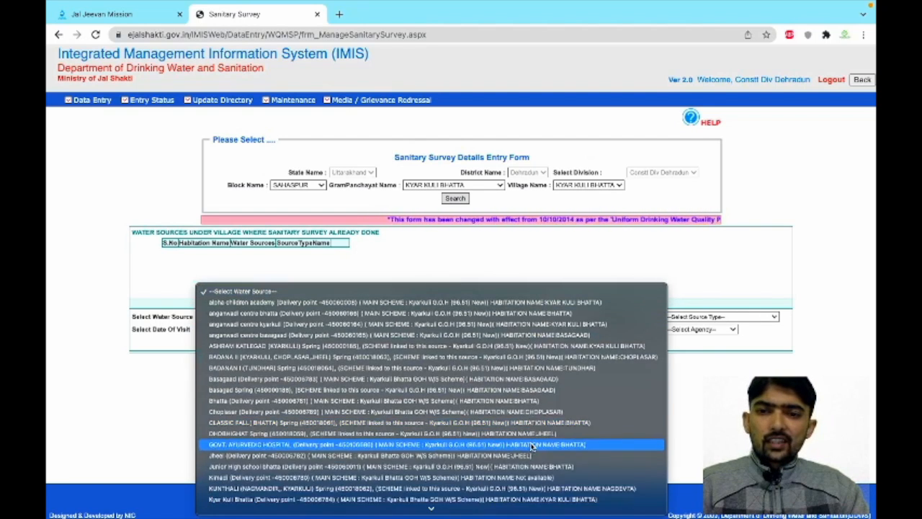
scroll(531, 447, down, 1)
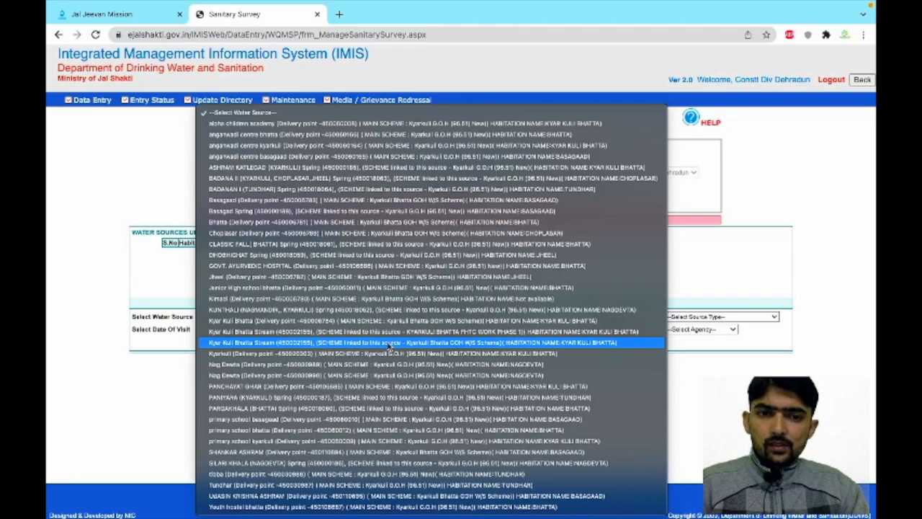
click(389, 343)
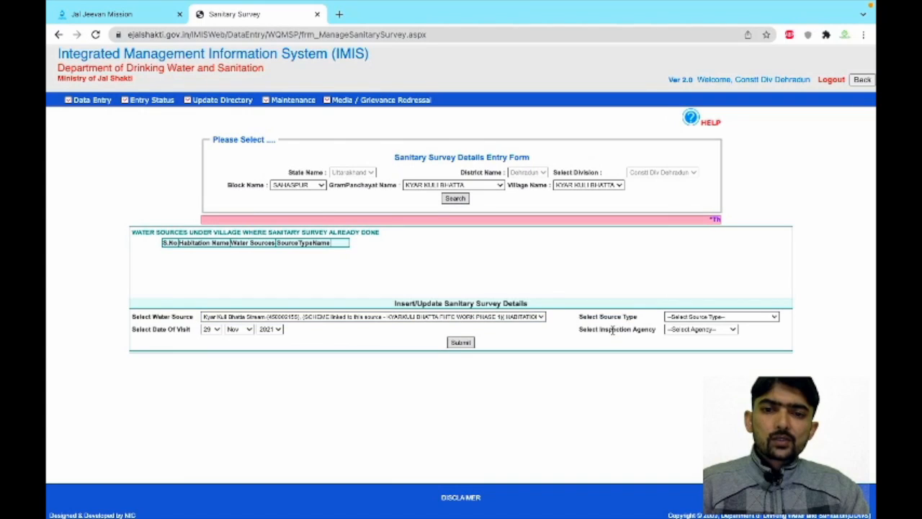
Step: Set the source type to GRAVITY- FED PIPED WATER
click(719, 317)
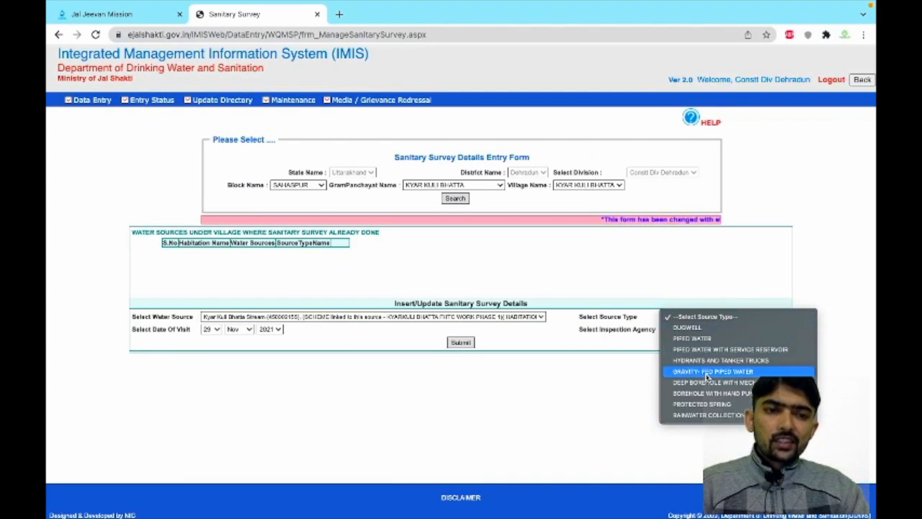
click(706, 372)
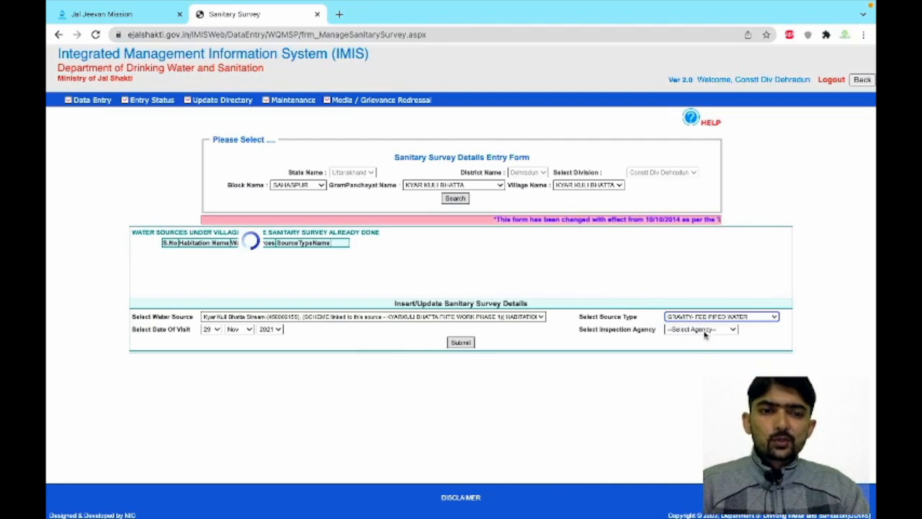
click(775, 318)
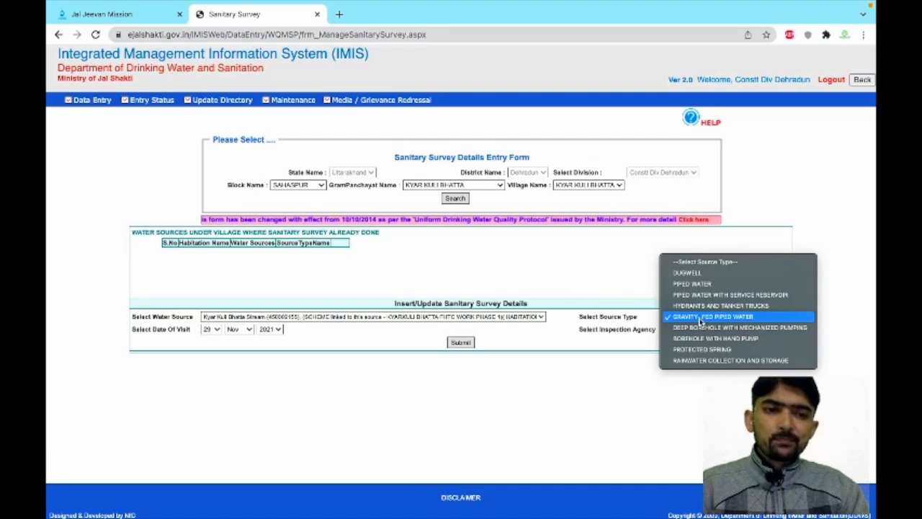
click(701, 320)
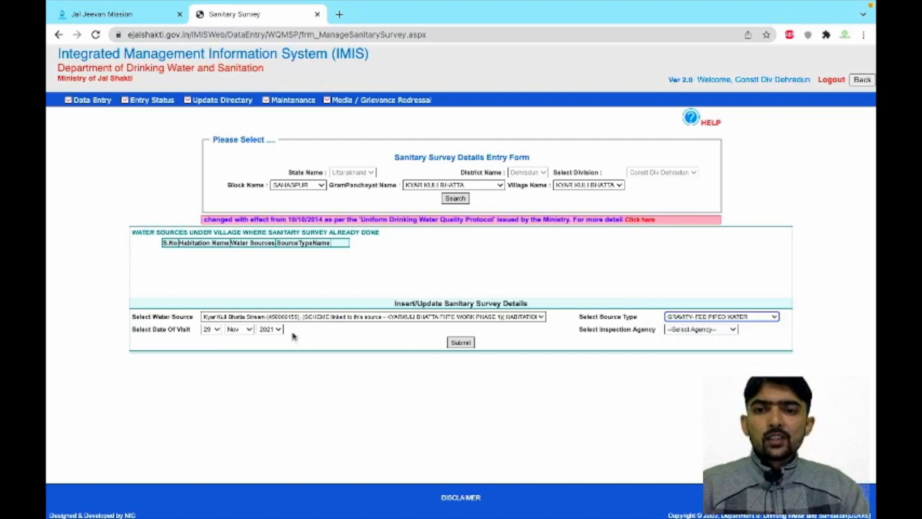
Step: Set the visit day to 28 and the inspection agency to Water Supply Agency
click(217, 329)
click(209, 317)
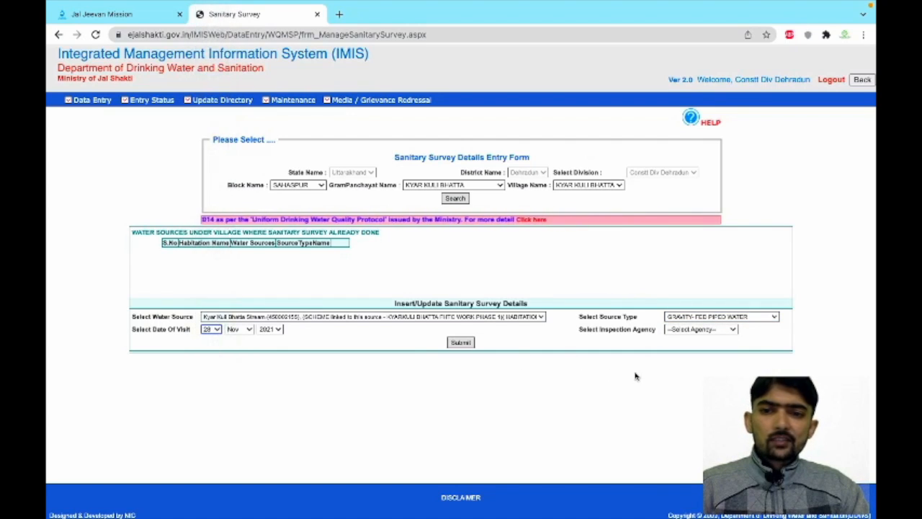
click(697, 329)
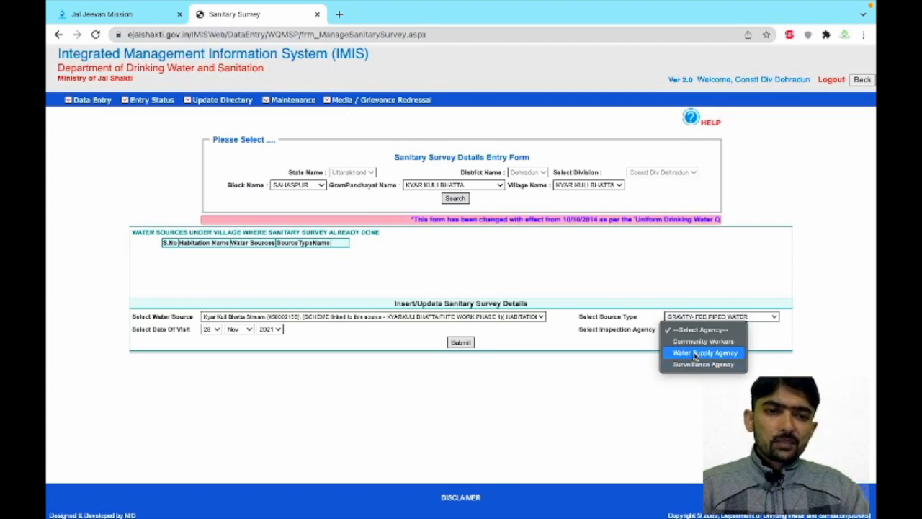
click(692, 354)
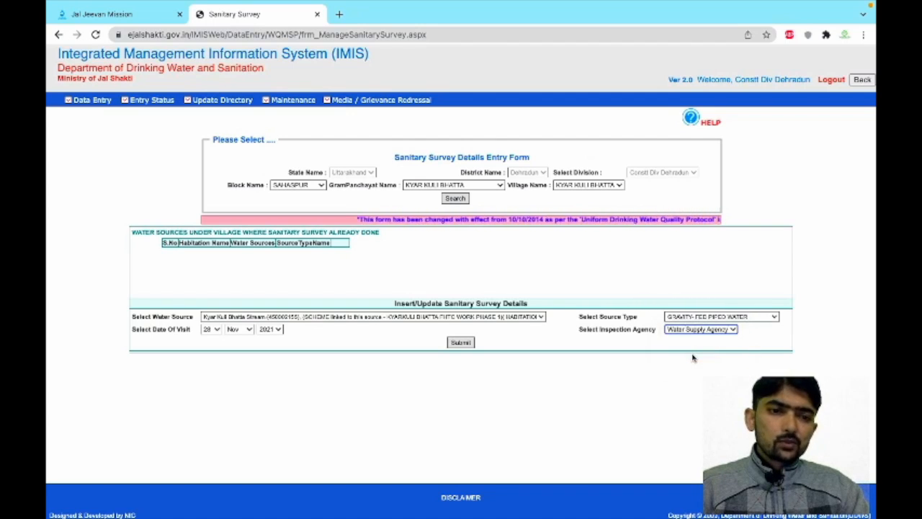
click(734, 330)
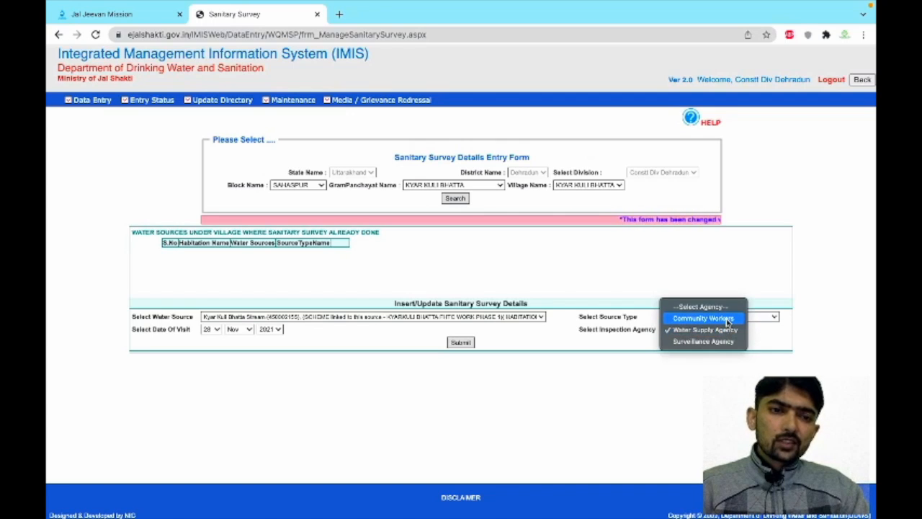
Step: Submit the source details and choose Water Authority under 'Sanitary Survey done by'
click(762, 341)
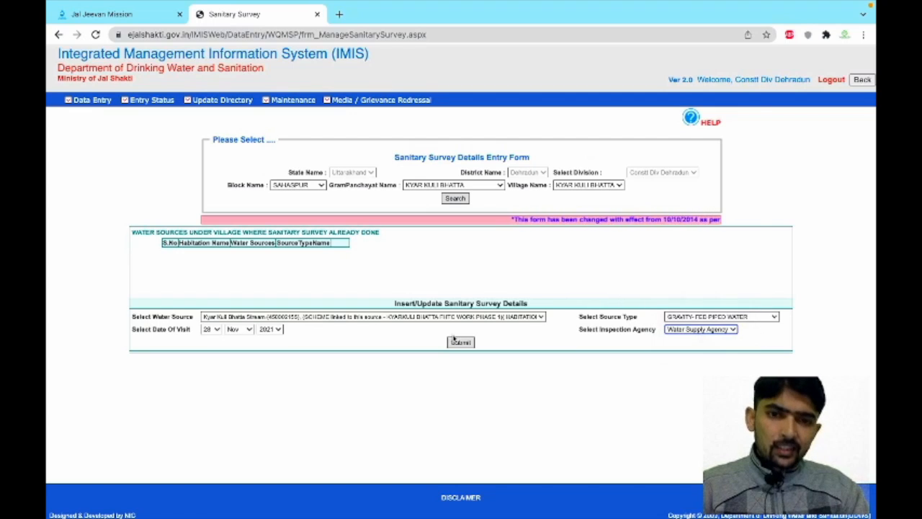
click(463, 343)
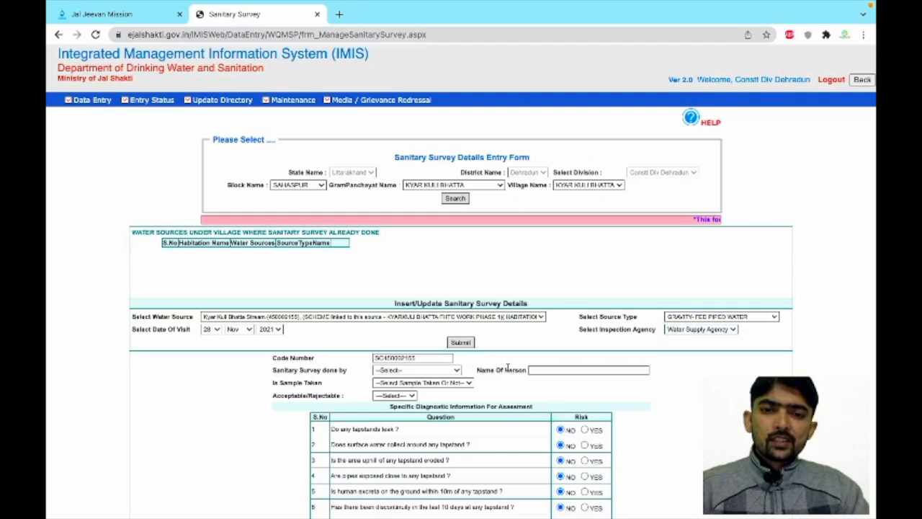
scroll(507, 368, down, 5)
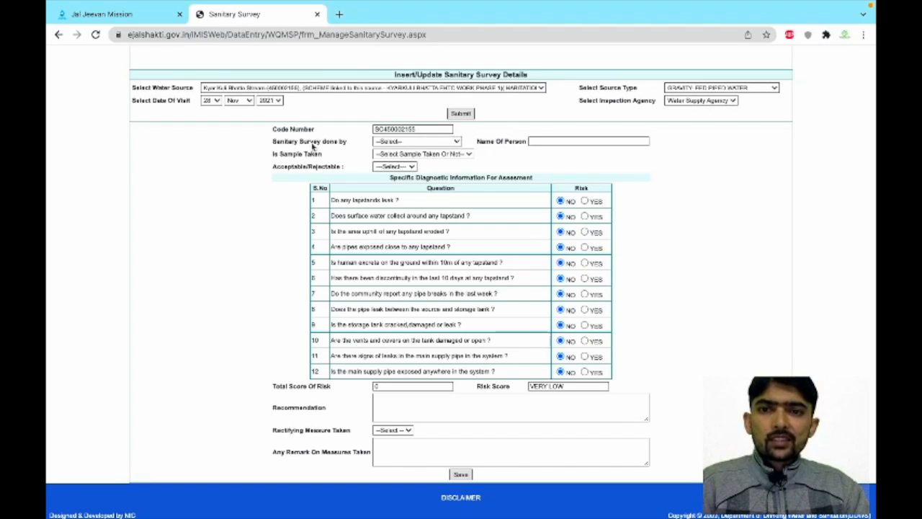
click(455, 141)
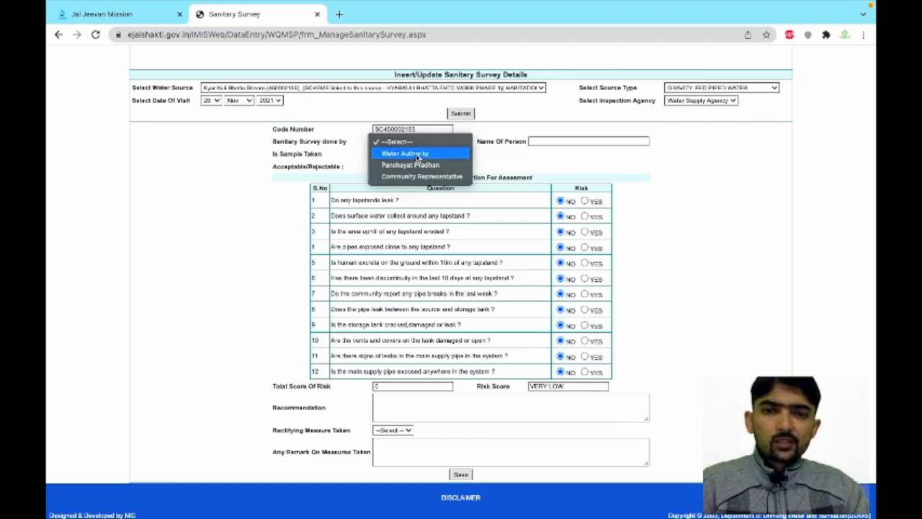
click(413, 154)
click(457, 142)
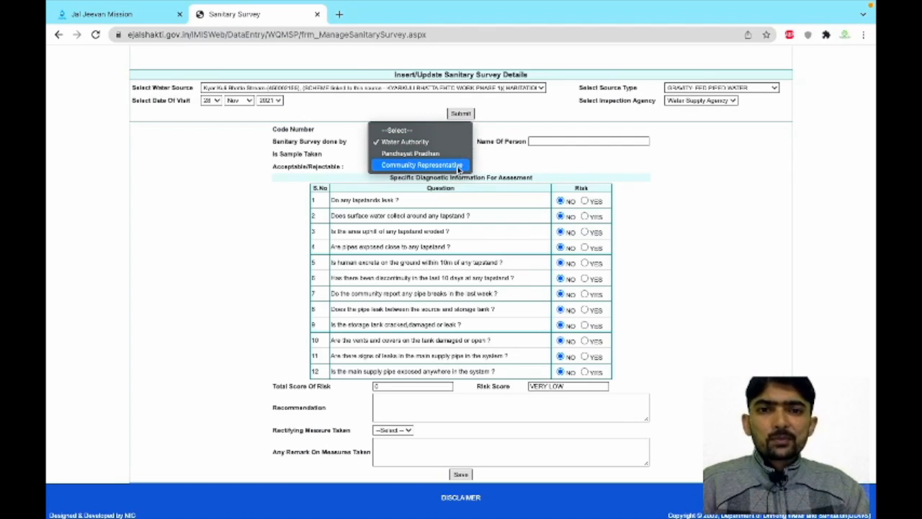
Step: Clear the autofill and enter the surveyor's full name in Name Of Person
click(572, 159)
click(550, 141)
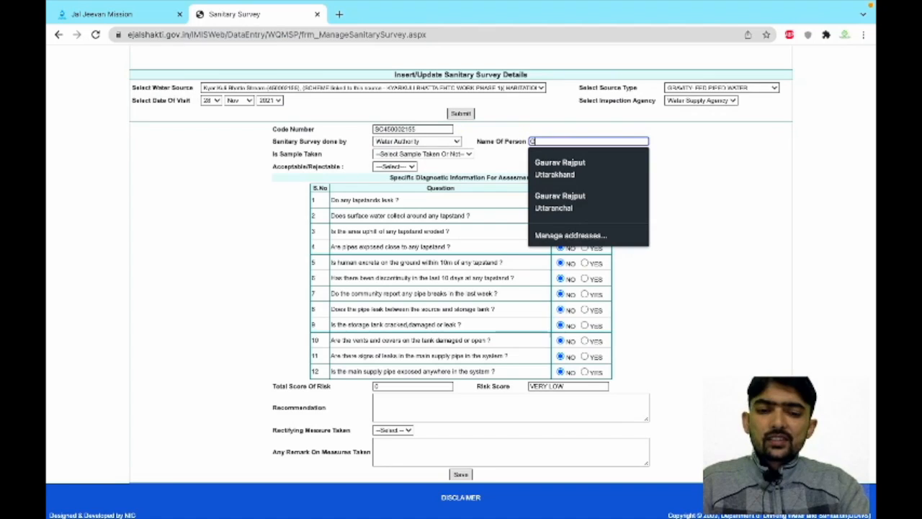
key(BackSpace)
key(BackSpace)
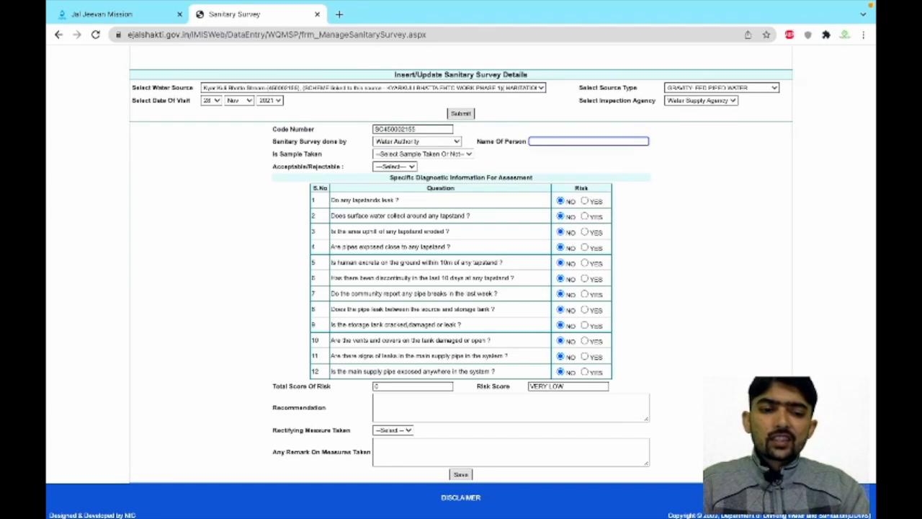
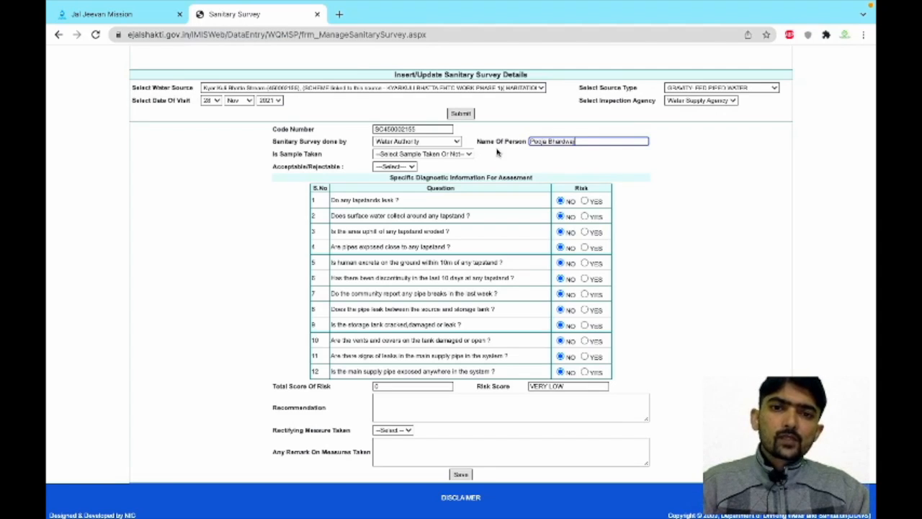
Step: Set 'Is Sample Taken' to NO
click(469, 155)
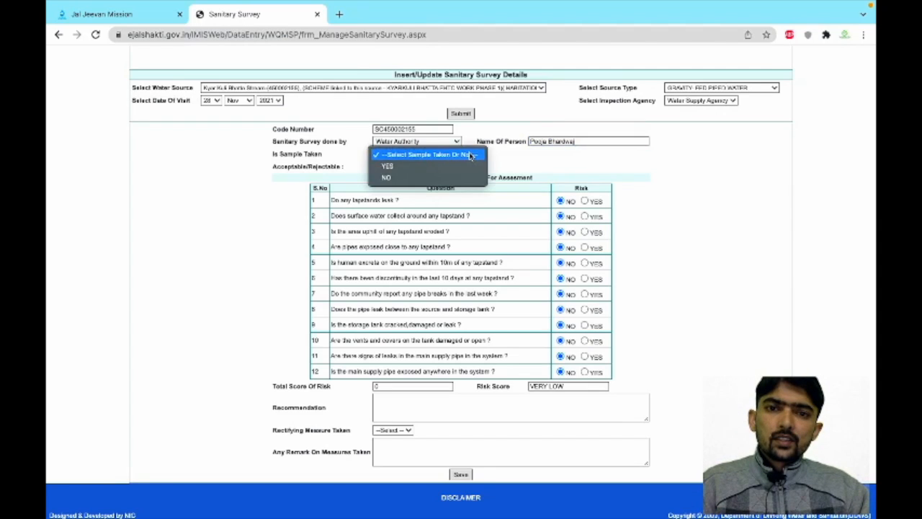
click(428, 178)
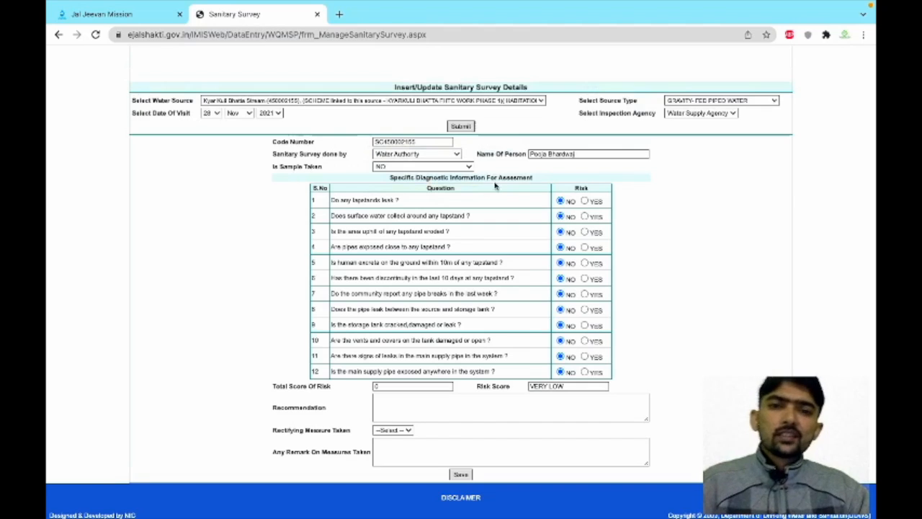
click(468, 167)
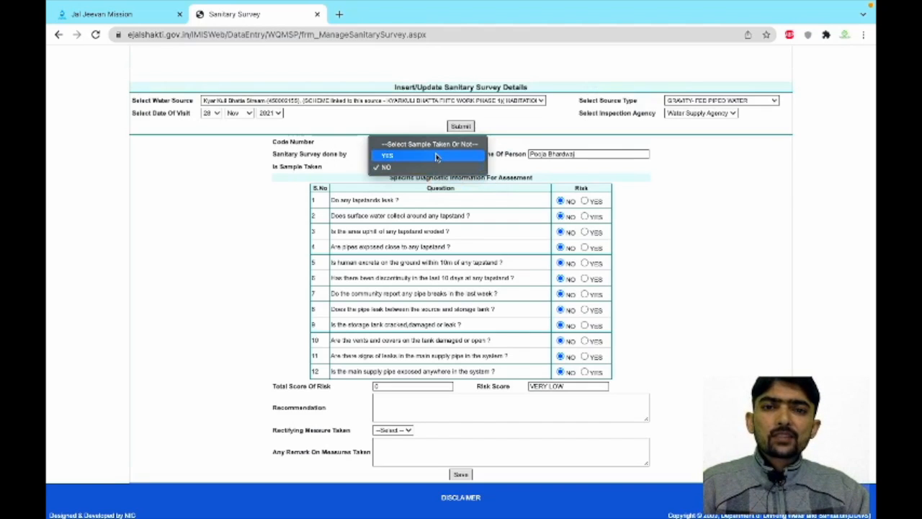
click(435, 156)
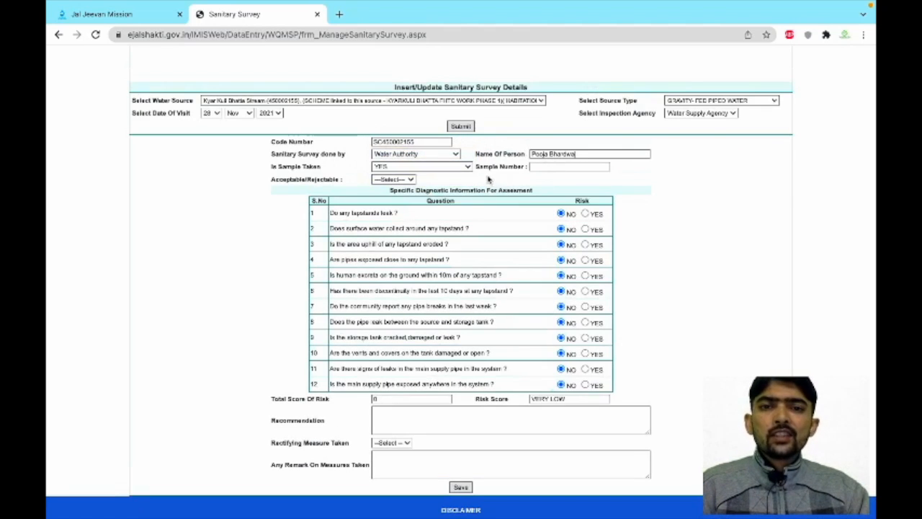
click(552, 166)
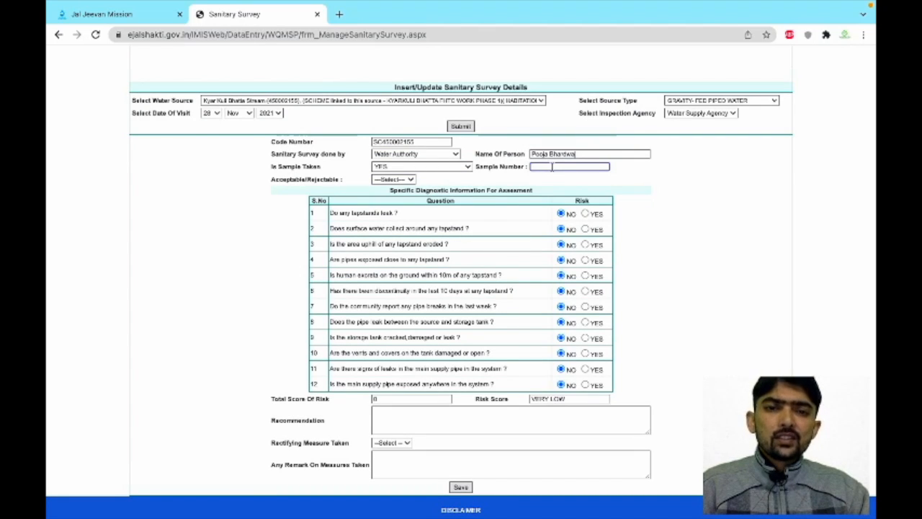
click(466, 169)
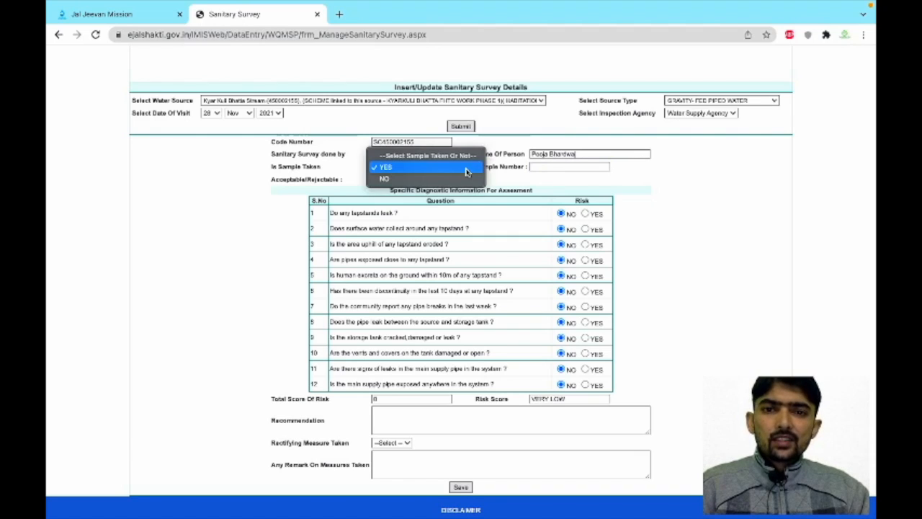
click(425, 180)
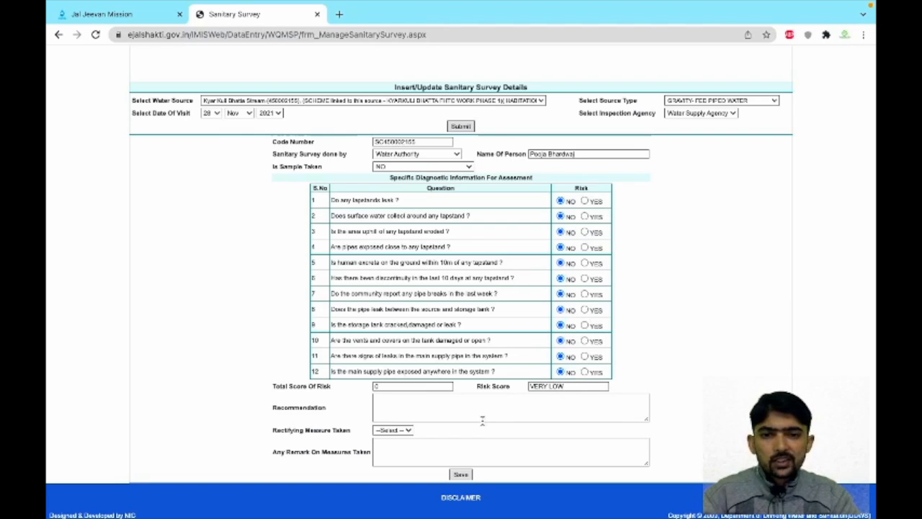
Step: Write the recommendation 'No damages were found water supply is fine and drinking water safe'
click(399, 407)
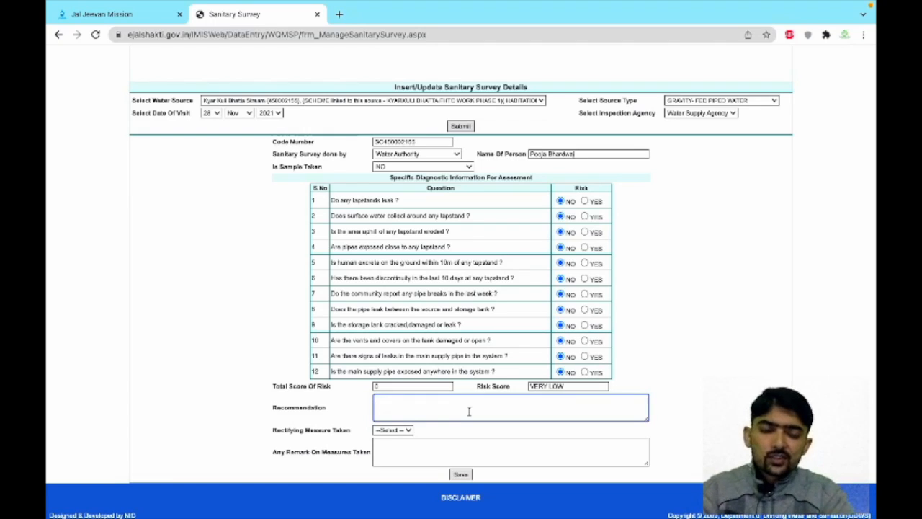
text(No damages wer)
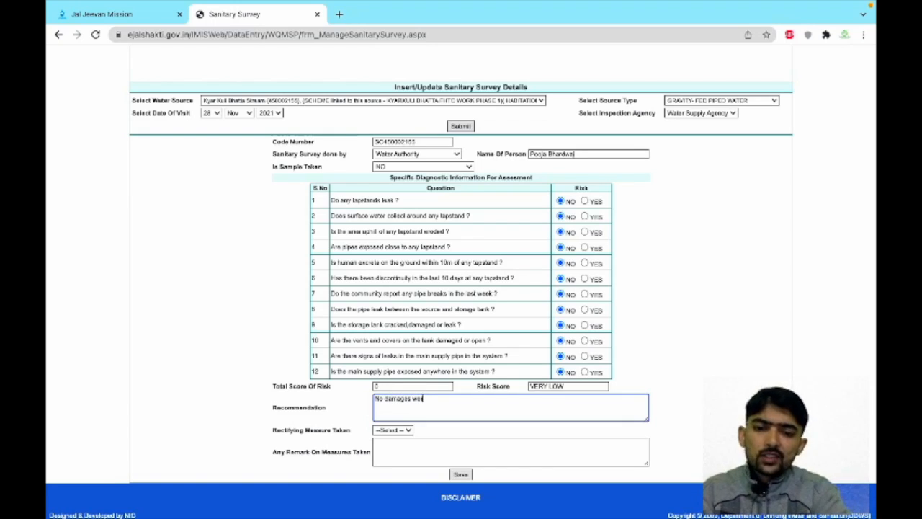
text(e found)
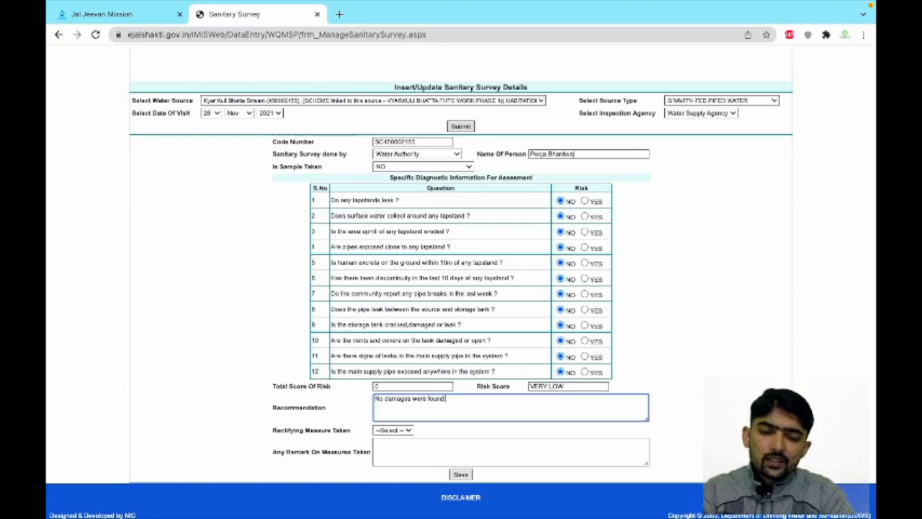
text( water supply is fine and drinki)
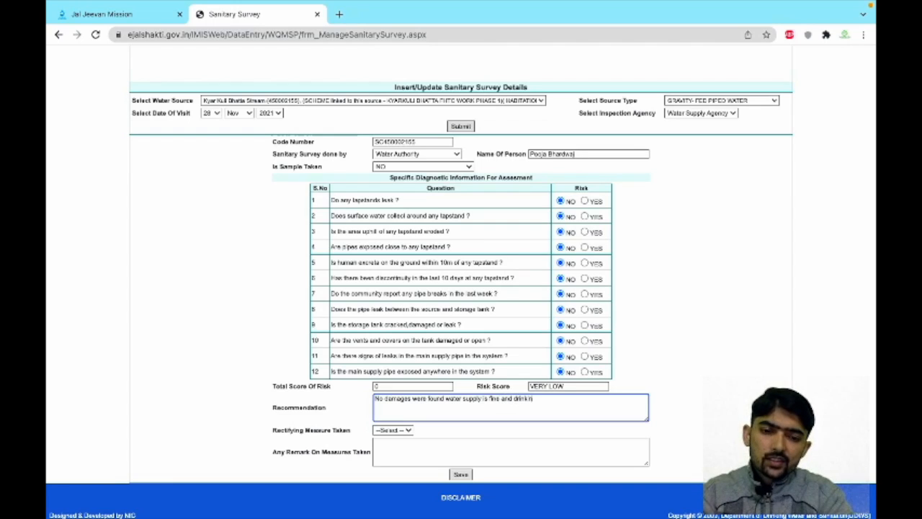
text(ter safe)
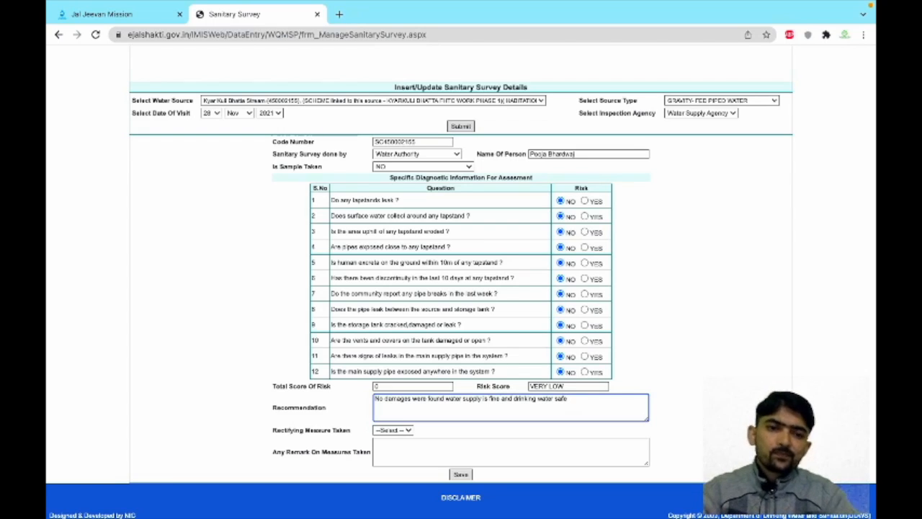
Step: Set Rectifying Measure Taken to NO and refresh the list of surveyed sources
click(405, 430)
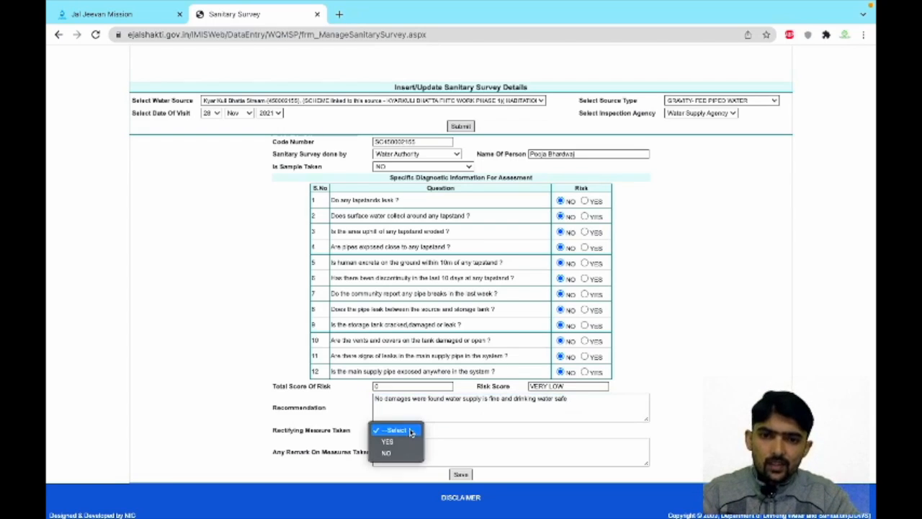
click(389, 453)
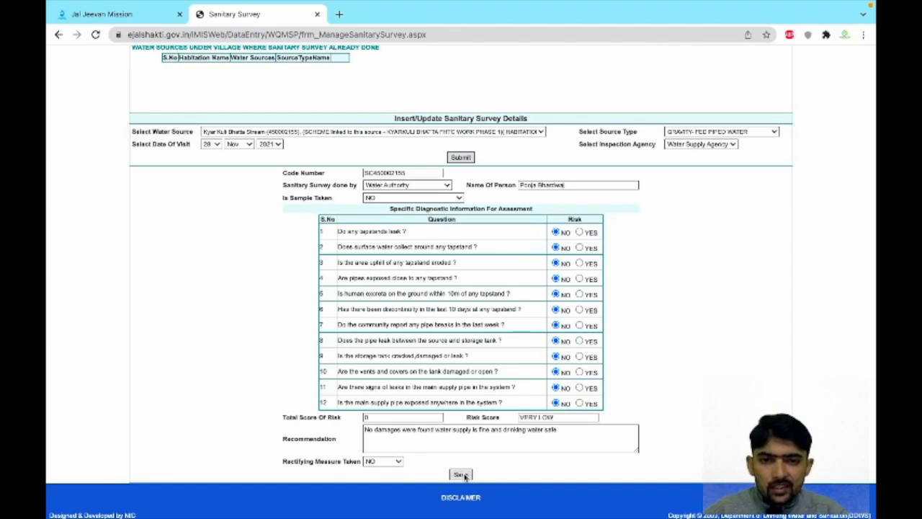
scroll(465, 476, up, 1)
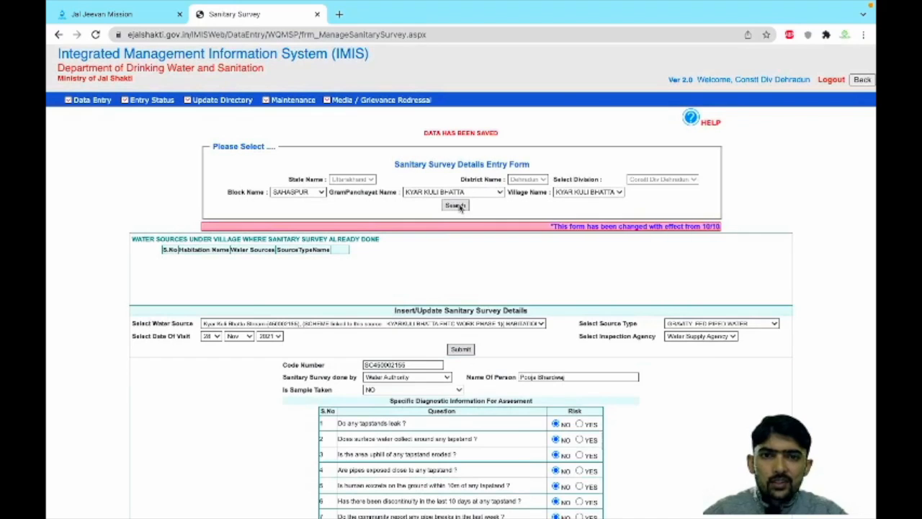
click(456, 206)
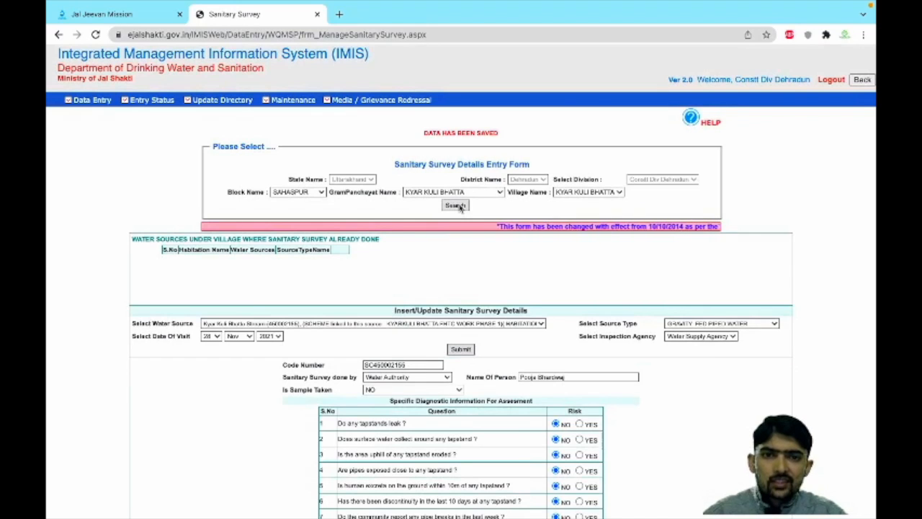